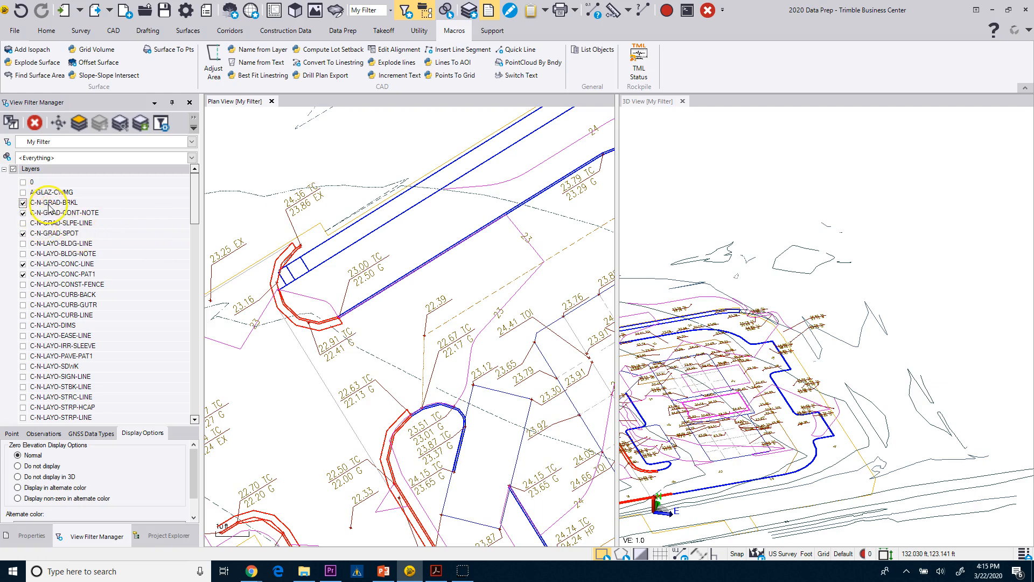
Select the grade breakline between the curb and the building area in the plan view to inspect it
left_click(458, 316)
scroll(448, 348, "down", 2)
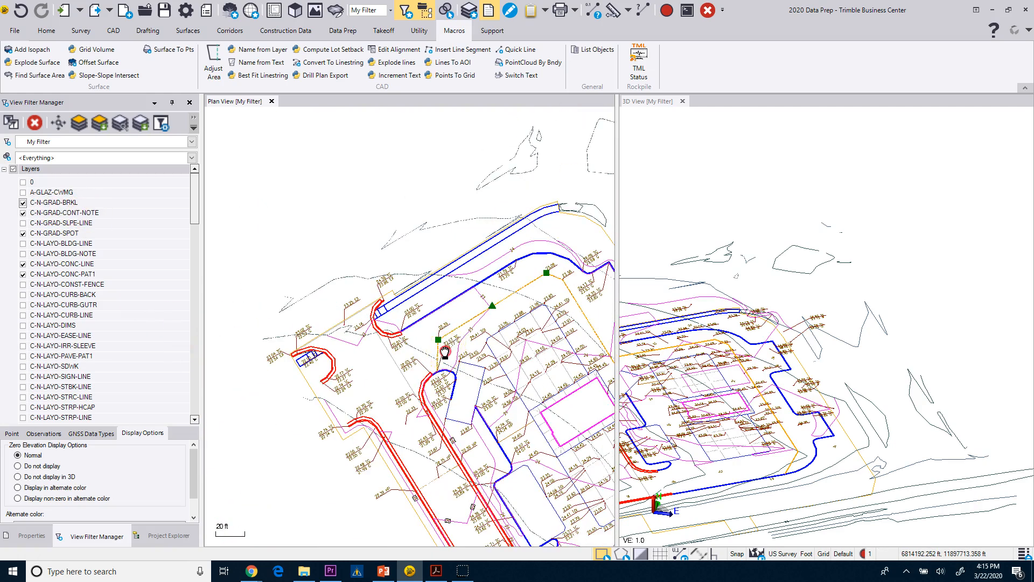
middle_click_drag(446, 352, 359, 335)
left_click(417, 282)
scroll(446, 266, "up", 2)
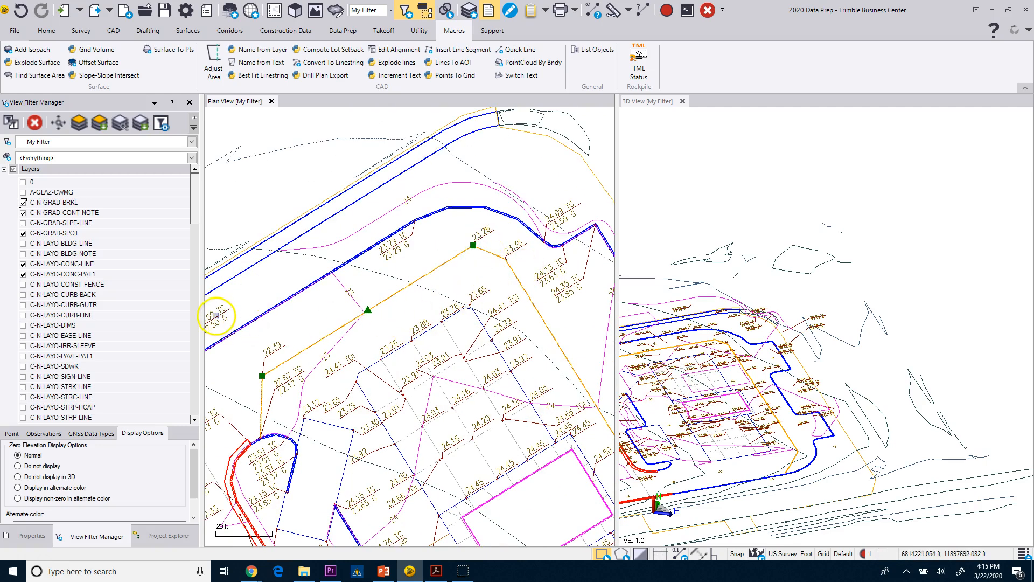
Switch the C-N-GRAD-CONT-NOTE and C-N-GRAD-SPOT layers off and back on to check what they contain
left_click(23, 214)
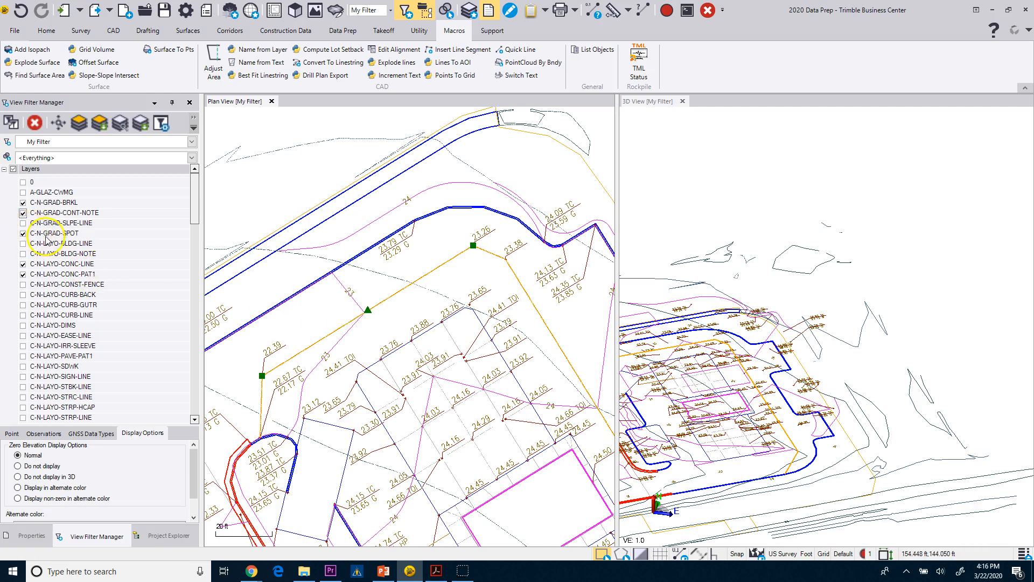
left_click(22, 233)
left_click(23, 233)
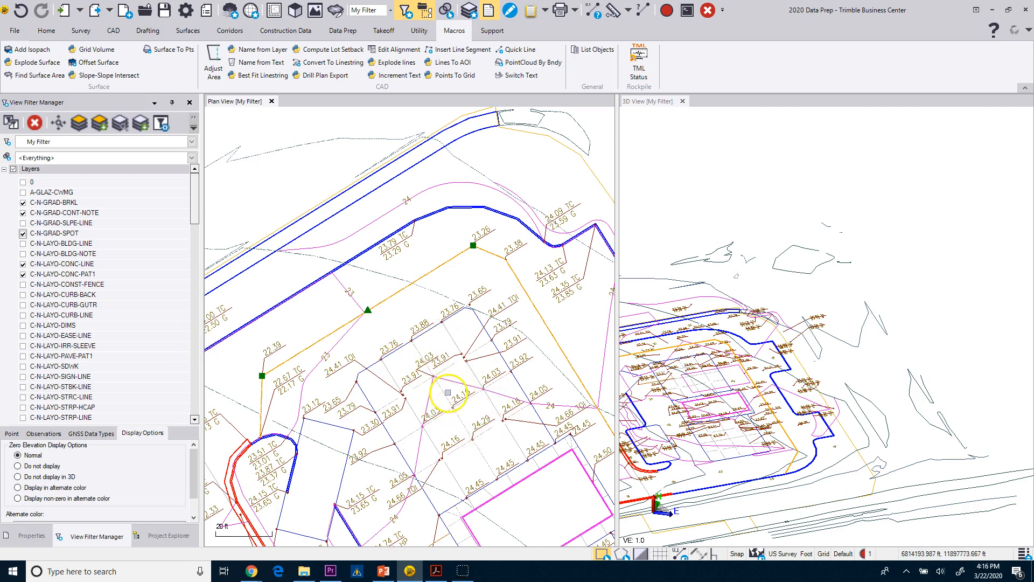
scroll(28, 269, "down", 1)
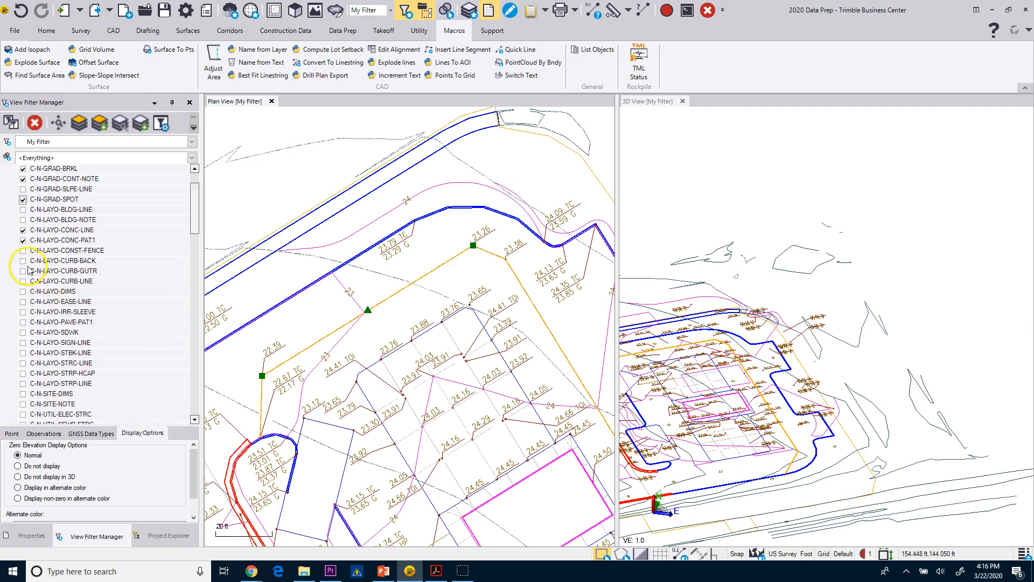
Switch the C-N-LAYO-CONC-PAT1 layer off and back on to check which linework it holds
left_click(23, 241)
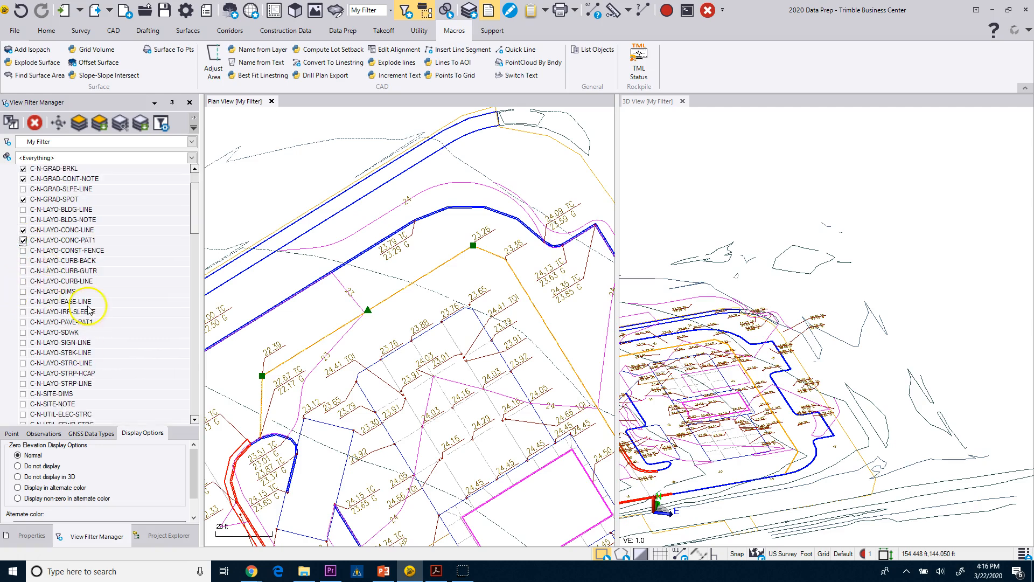
scroll(319, 413, "down", 2)
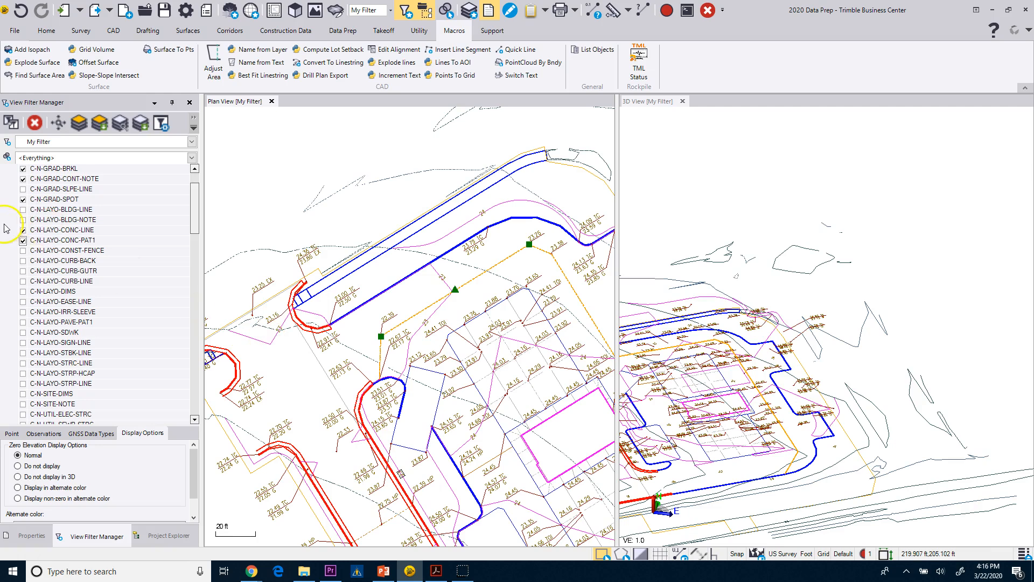
left_click(23, 240)
left_click(22, 241)
left_click(22, 241)
left_click(23, 241)
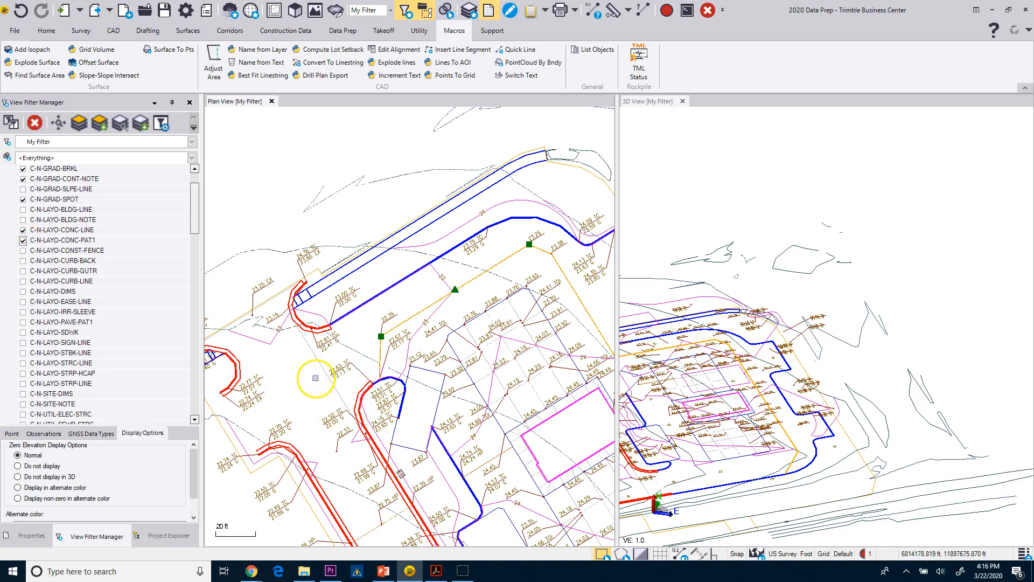
Switch the ELEV layer off and back on to check which annotations it controls
scroll(86, 347, "down", 4)
scroll(85, 348, "down", 1)
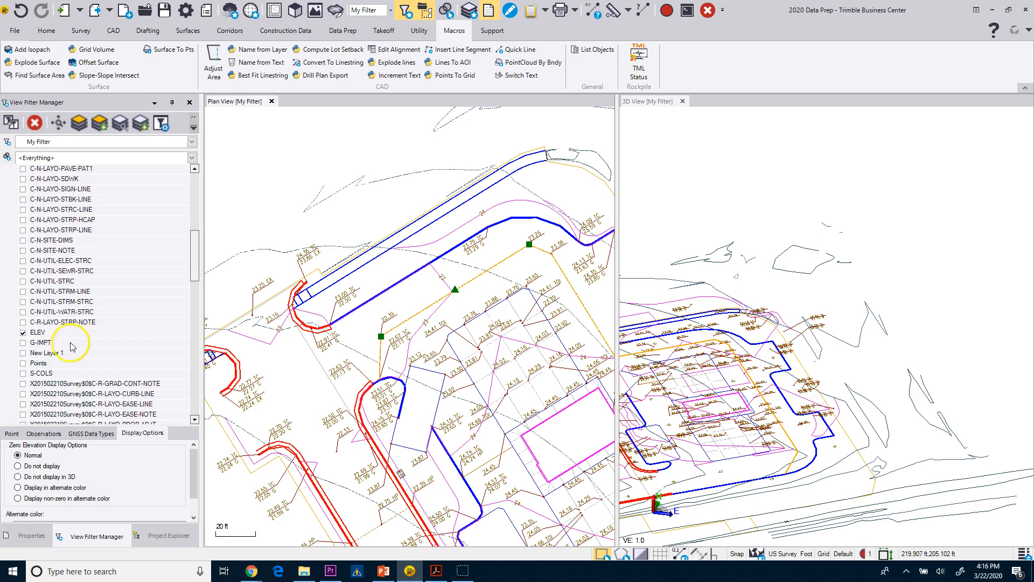
left_click(22, 334)
left_click(23, 334)
left_click(22, 334)
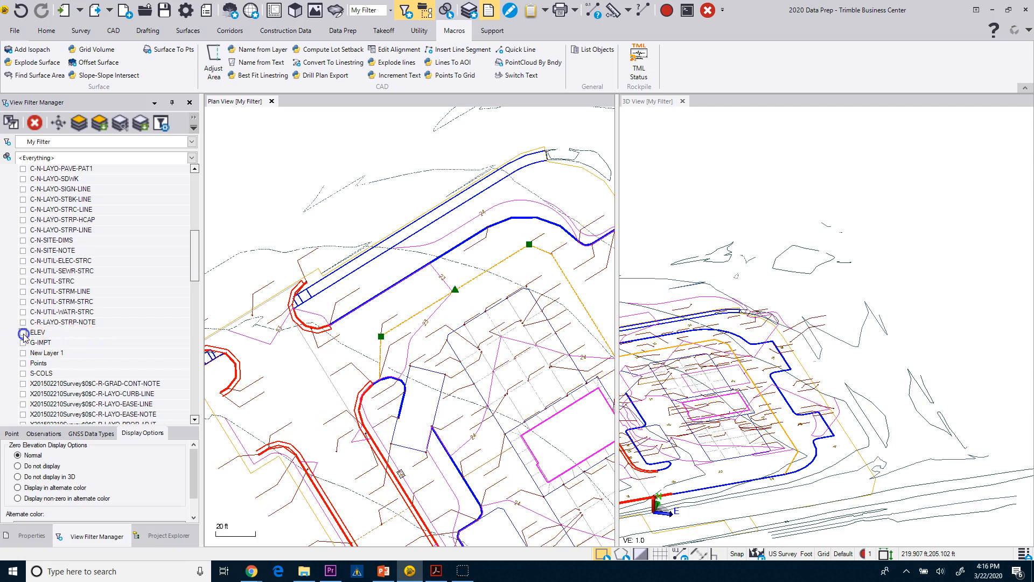
left_click(22, 333)
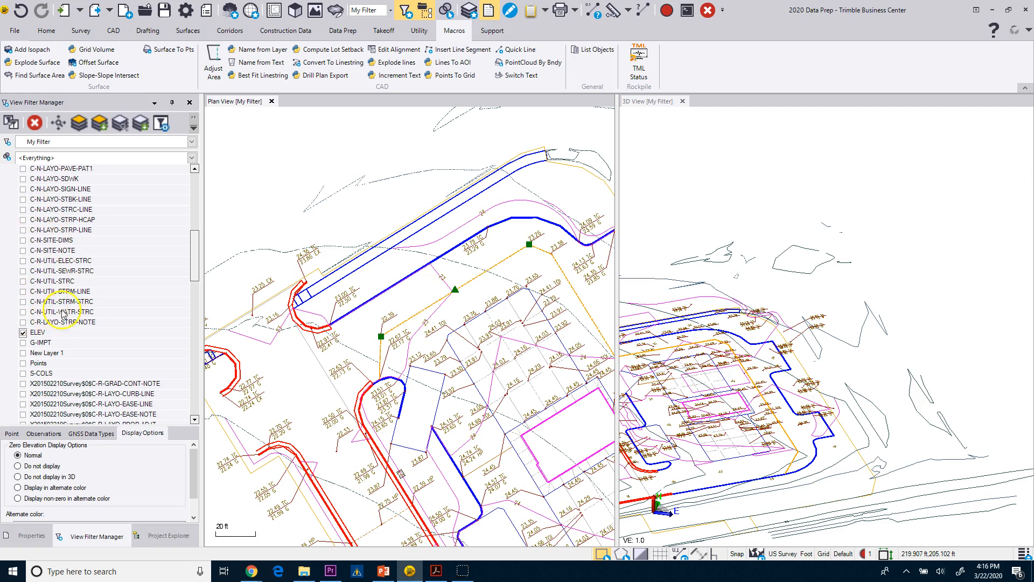
Open the Layer Manager and assign the C-N-GRAD-BRKL layer to a new layer group named Work
left_click_drag(198, 268, 193, 191)
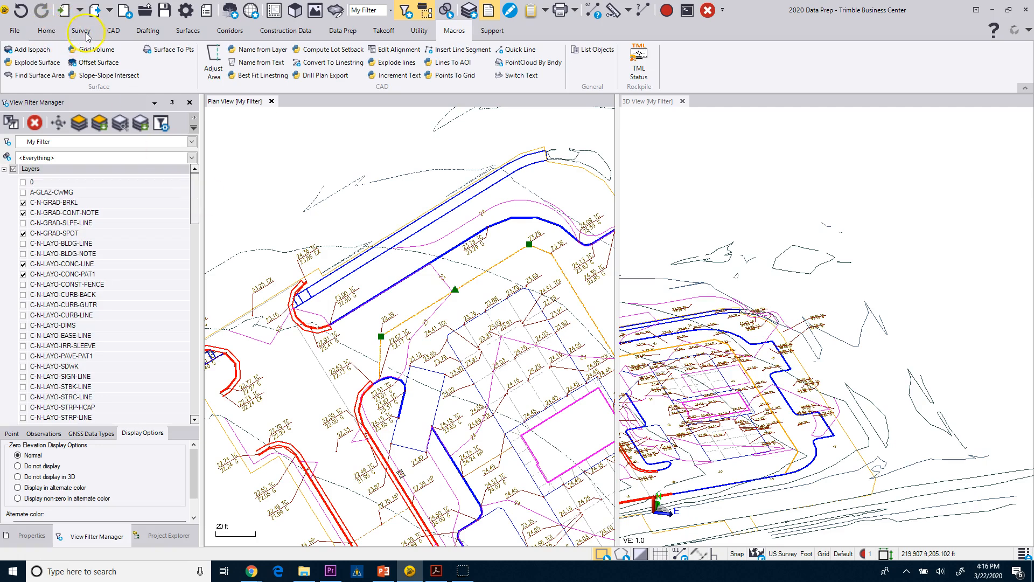
left_click(46, 31)
left_click(113, 31)
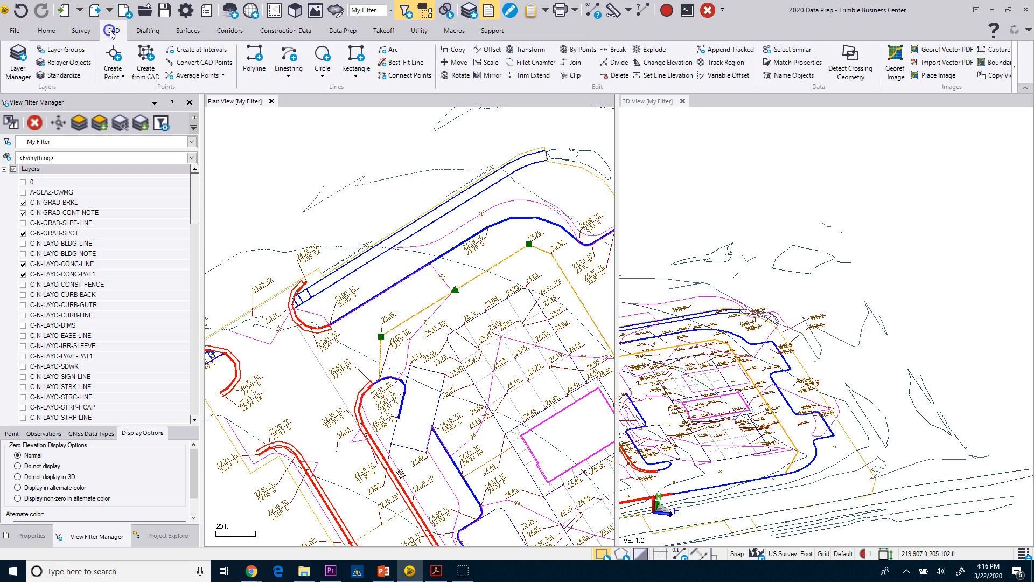
left_click(18, 60)
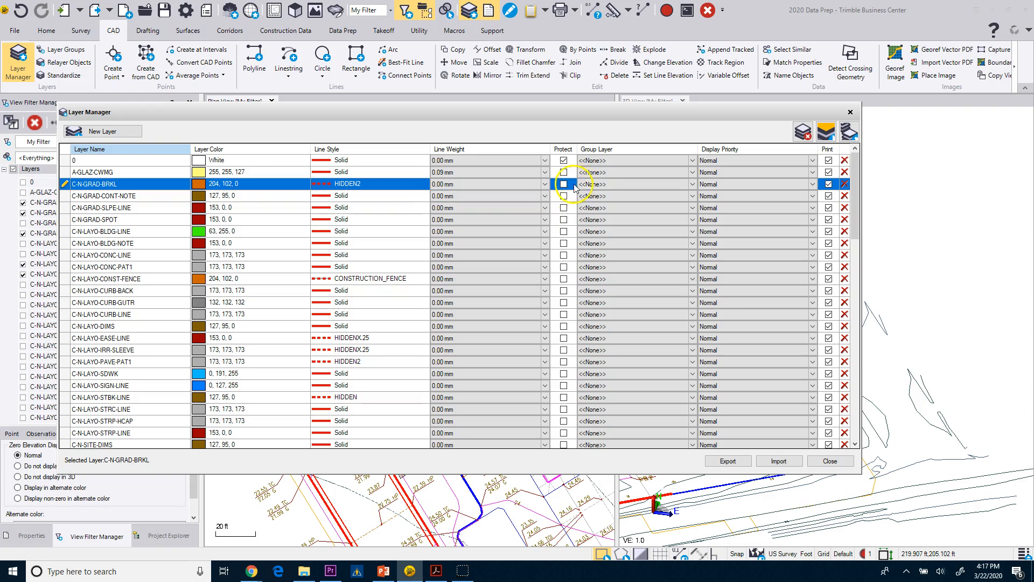
left_click(694, 185)
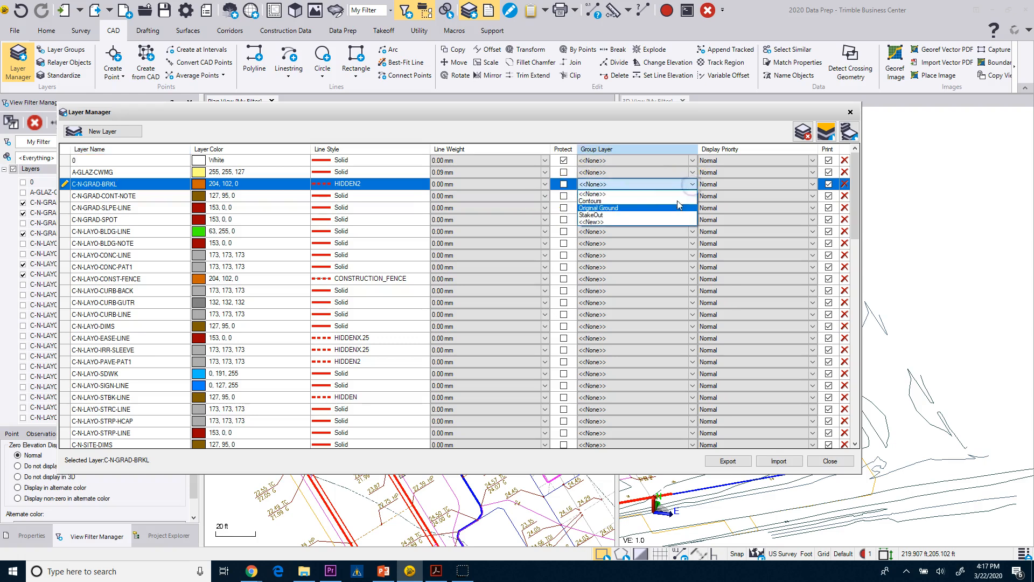
left_click(615, 221)
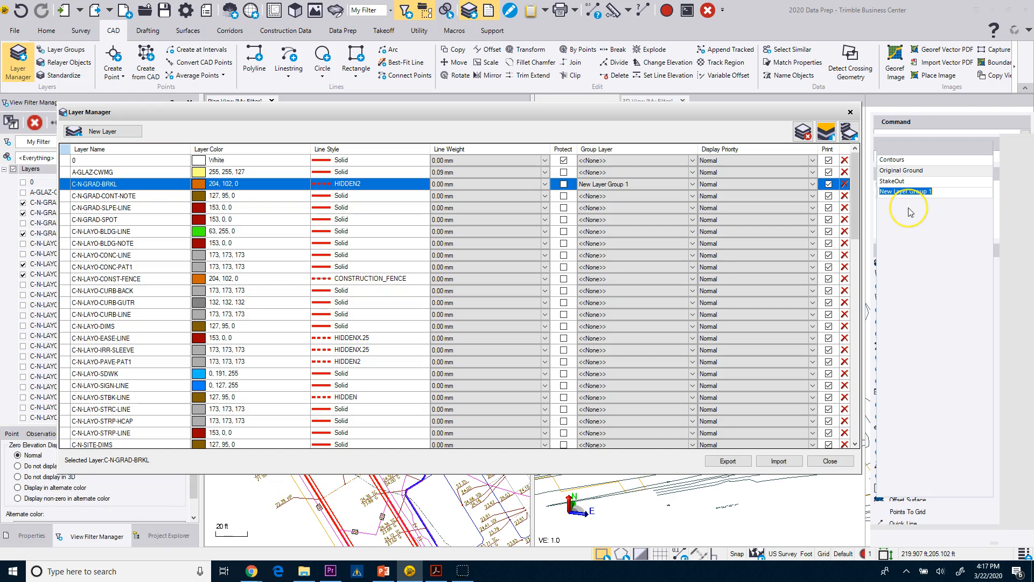
type("Work")
key("Return")
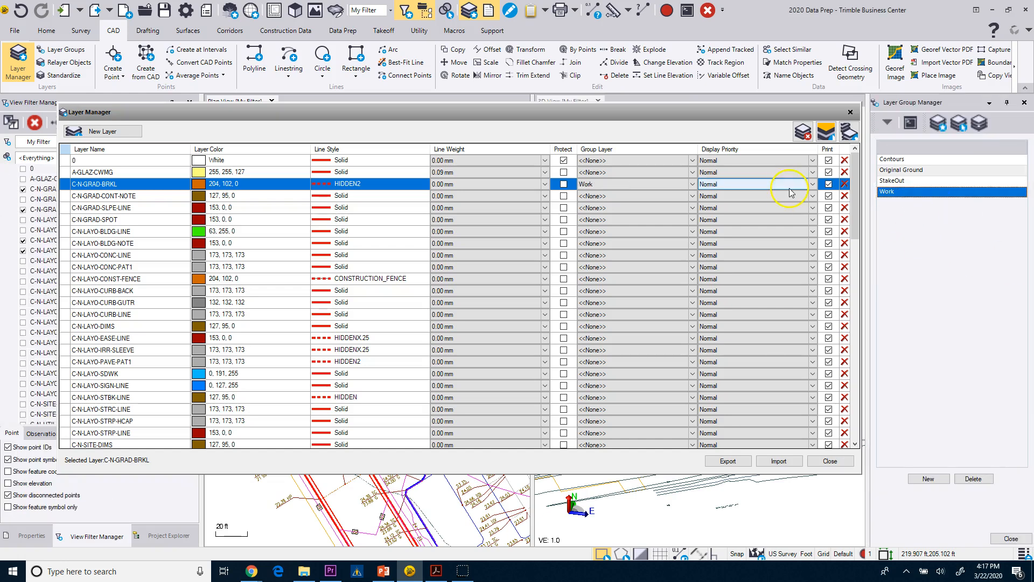
Rename the Work layer group to Working
left_click(582, 231)
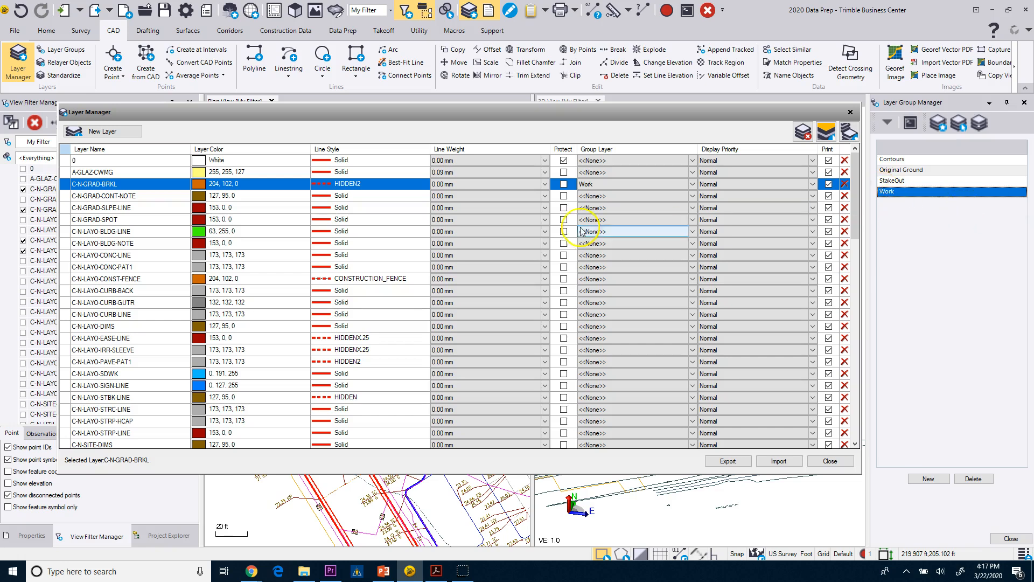
left_click(913, 191)
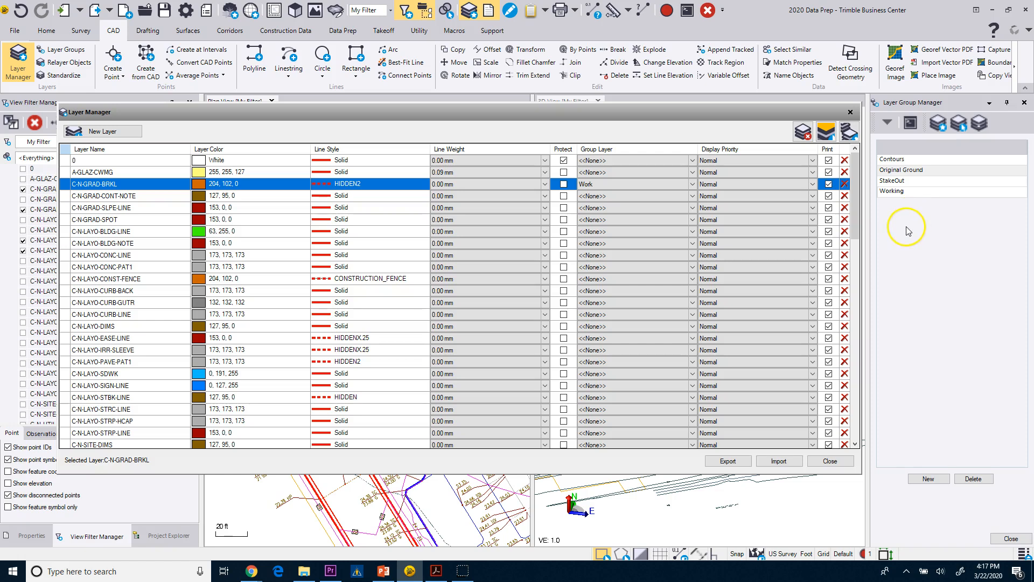
key("Return")
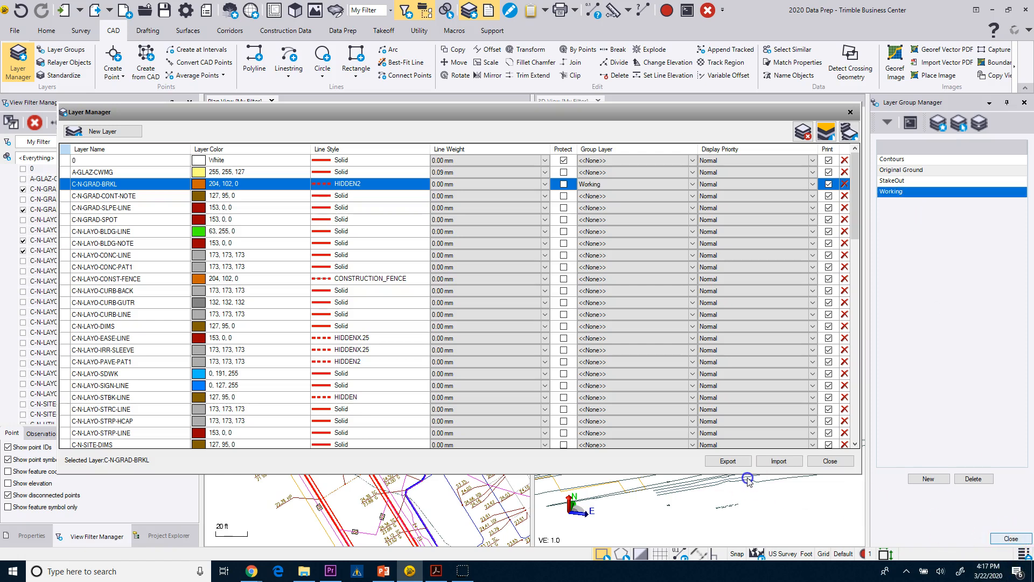
Move the Layer Manager clear of the layer filter list and assign C-N-GRAD-CONT-NOTE to the Working group
left_click_drag(205, 113, 360, 114)
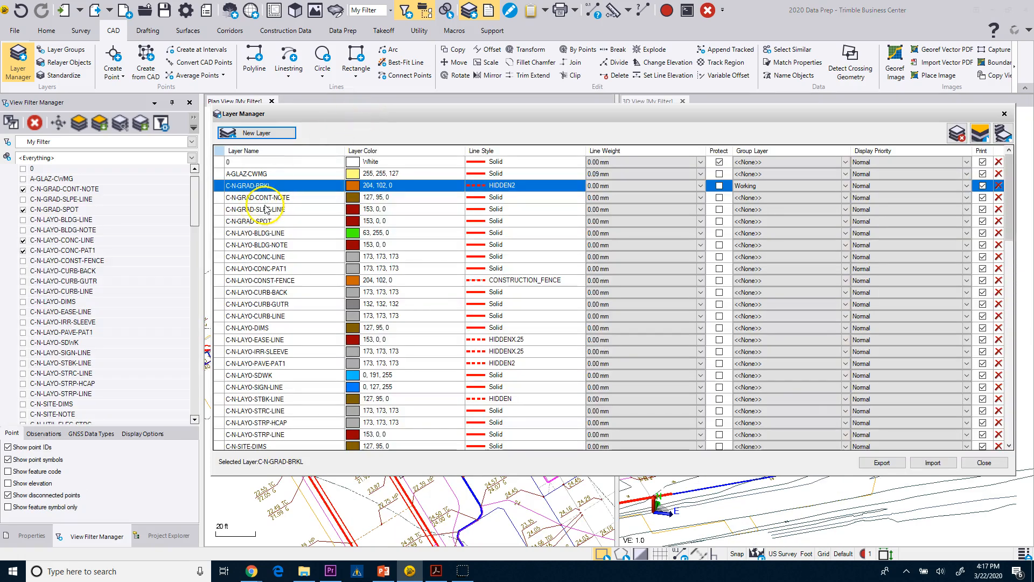
left_click(246, 199)
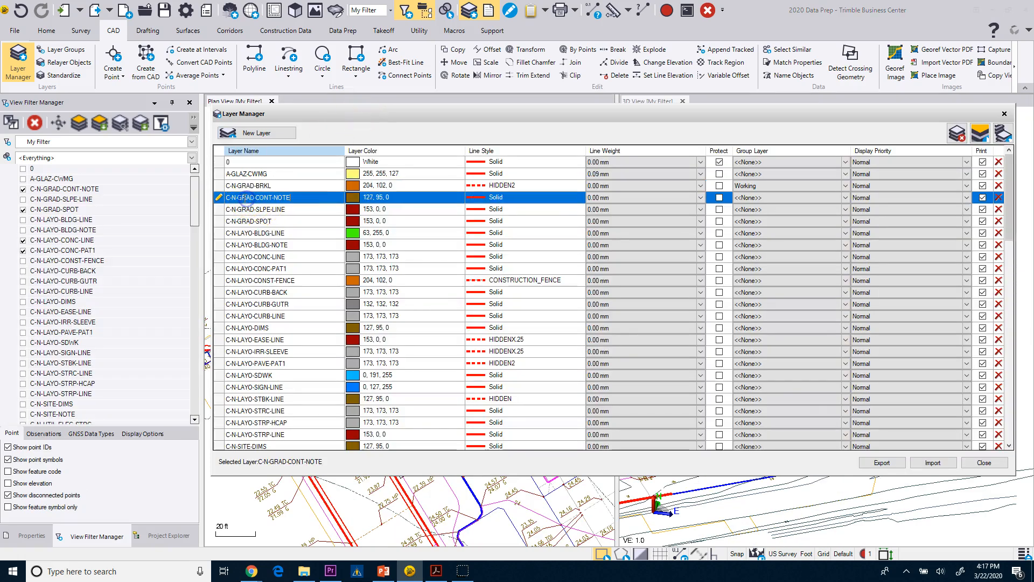
left_click(845, 198)
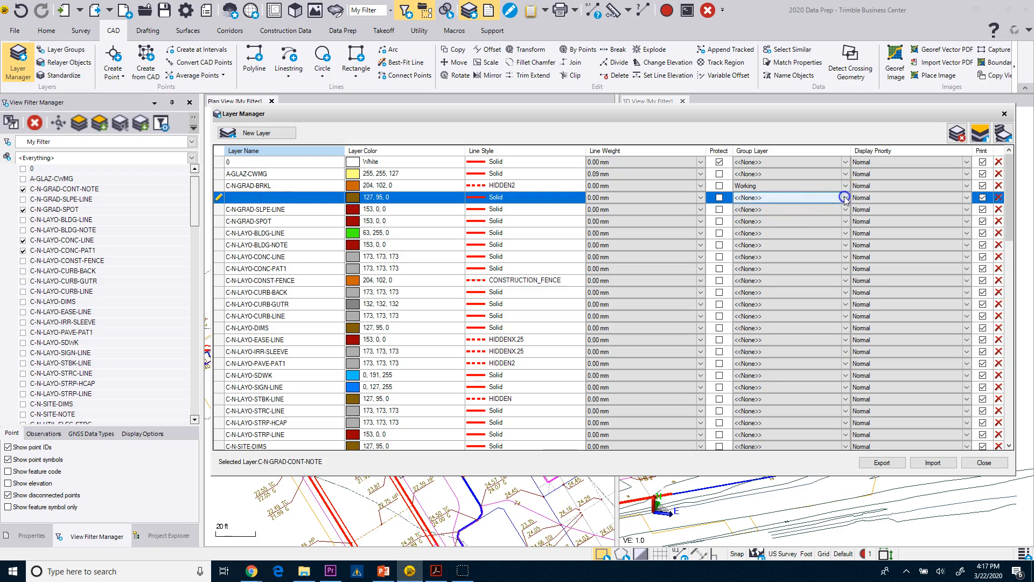
left_click(845, 199)
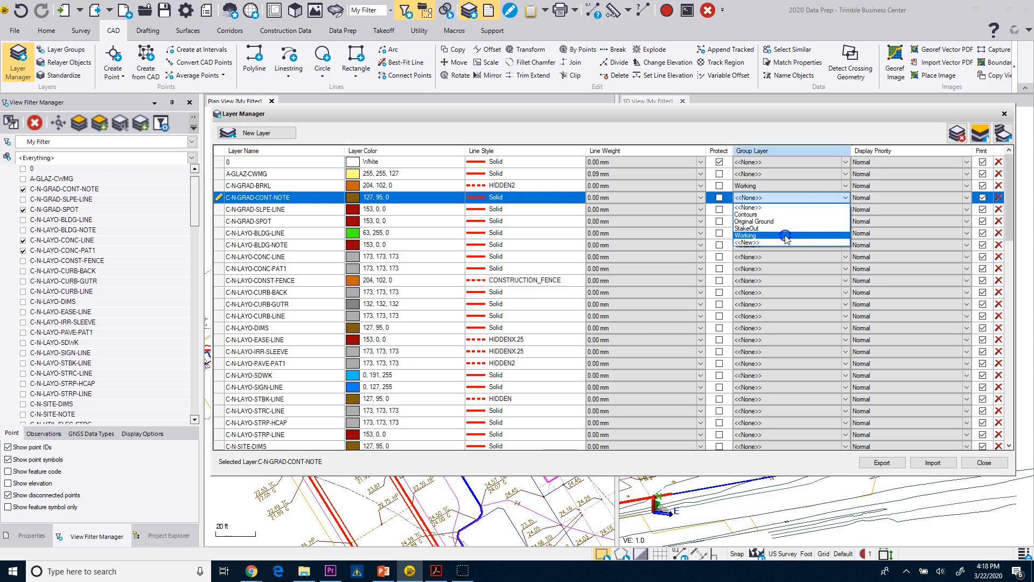
left_click(784, 238)
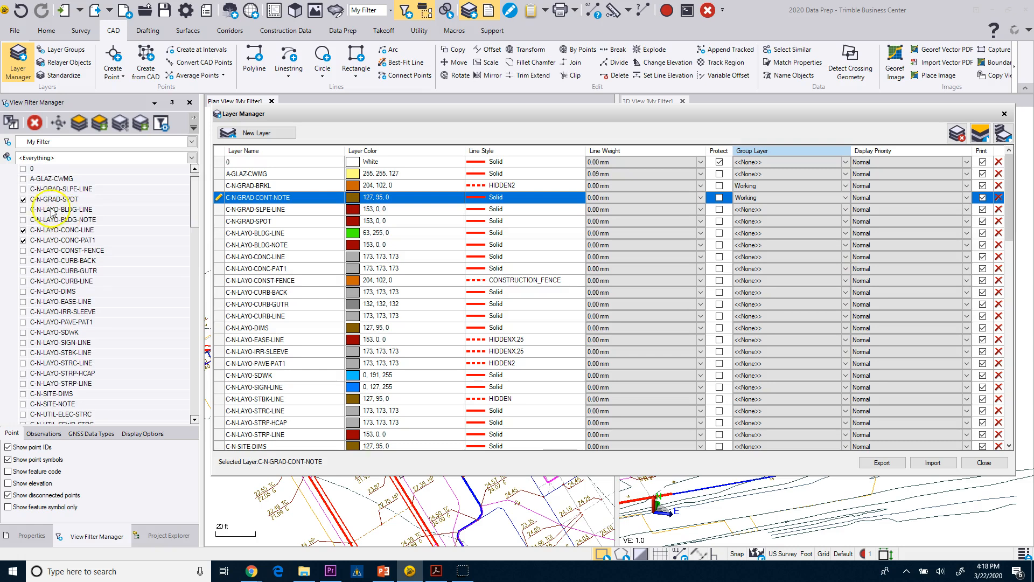
Assign the C-N-GRAD-SPOT layer to the Working group
left_click(280, 220)
left_click(846, 221)
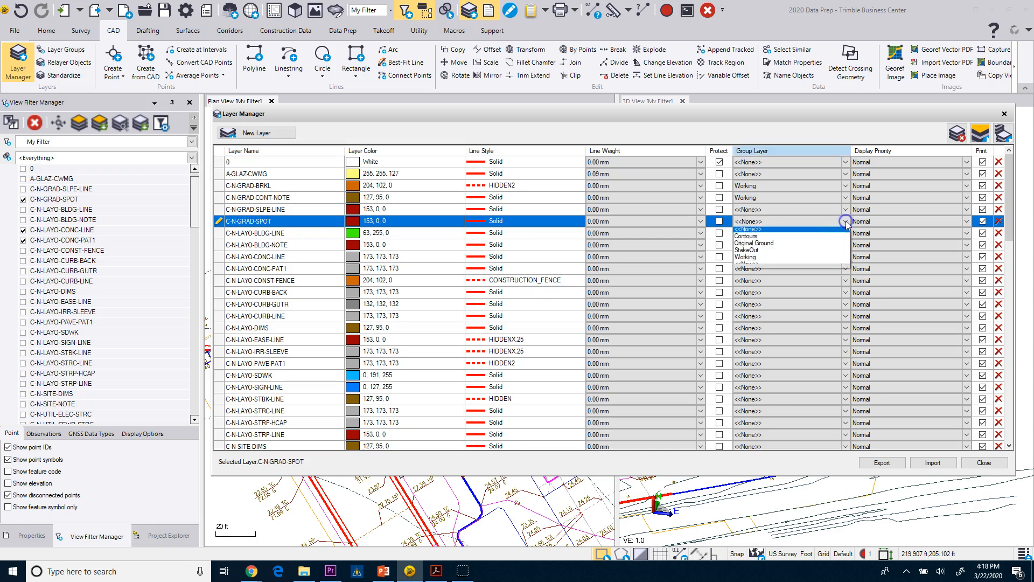
left_click(846, 221)
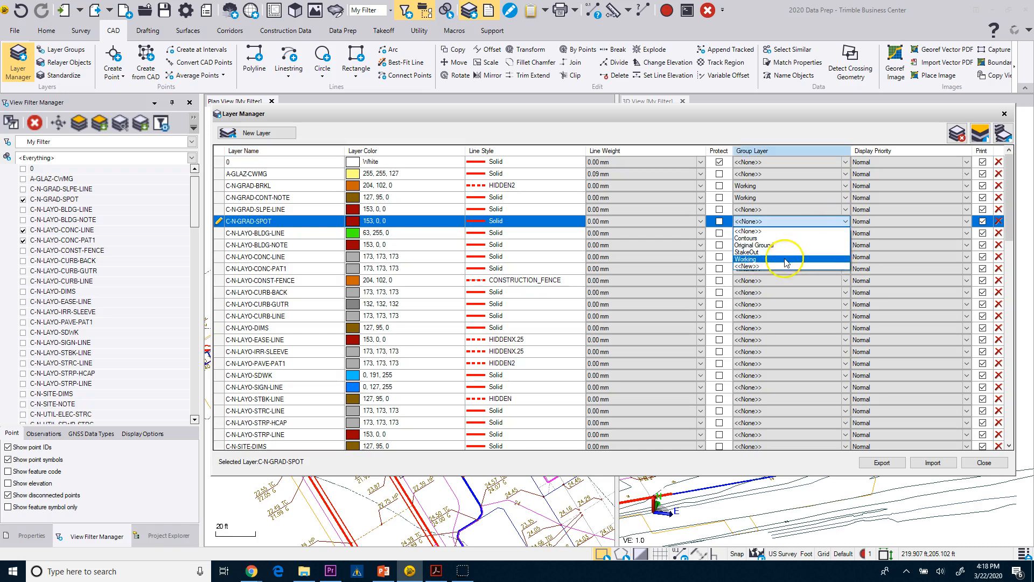
left_click(768, 264)
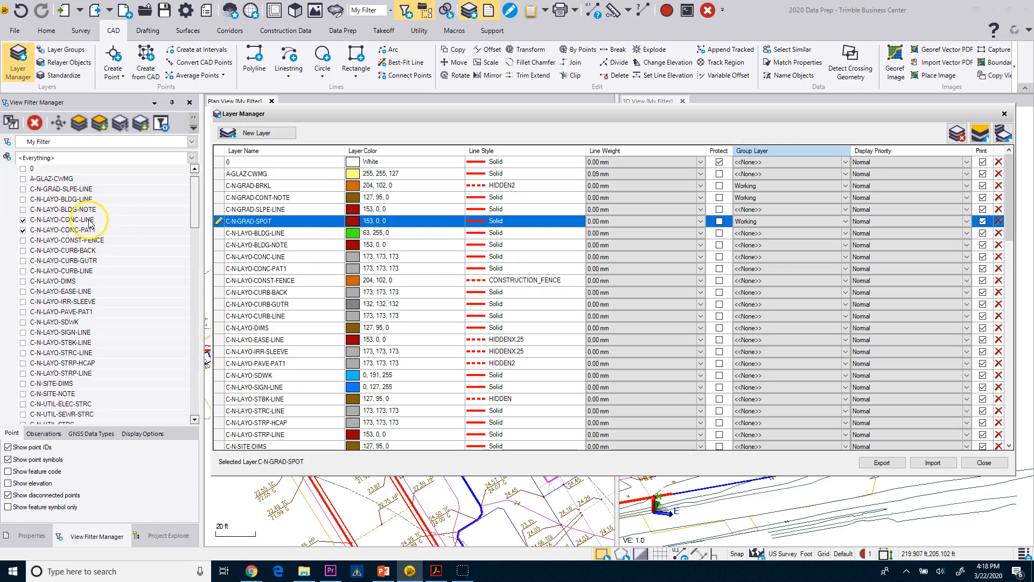
Assign the C-N-LAYO-CONC-LINE and C-N-LAYO-CONC-PAT1 layers together to the Working group
left_click(254, 261)
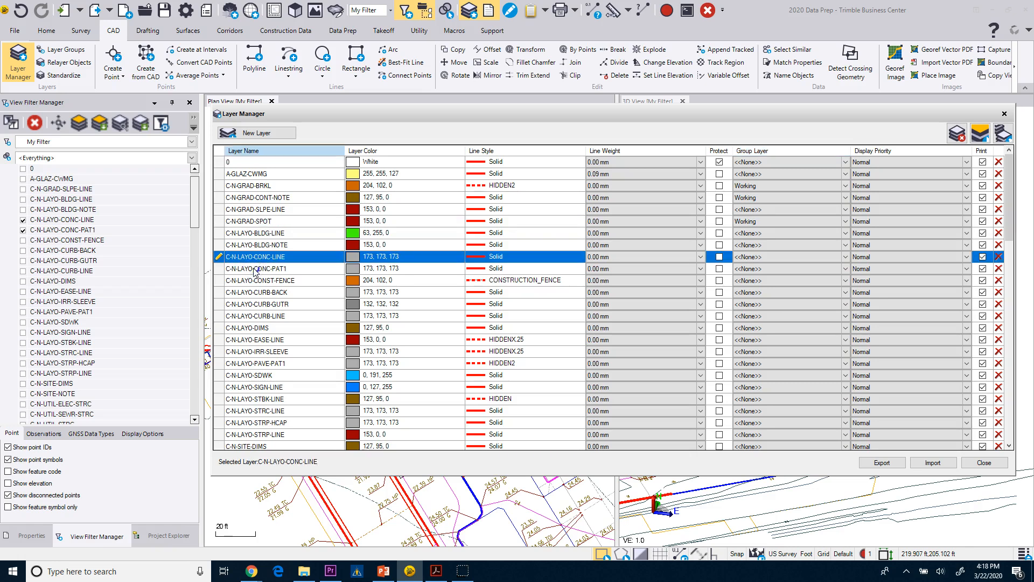
left_click(255, 270, "shift")
left_click(844, 258)
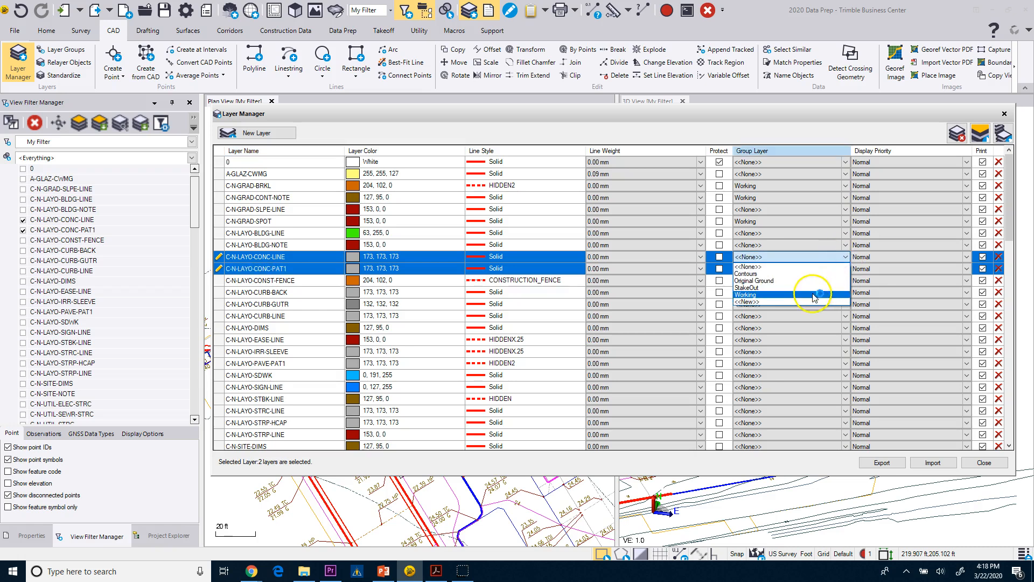
left_click(807, 298)
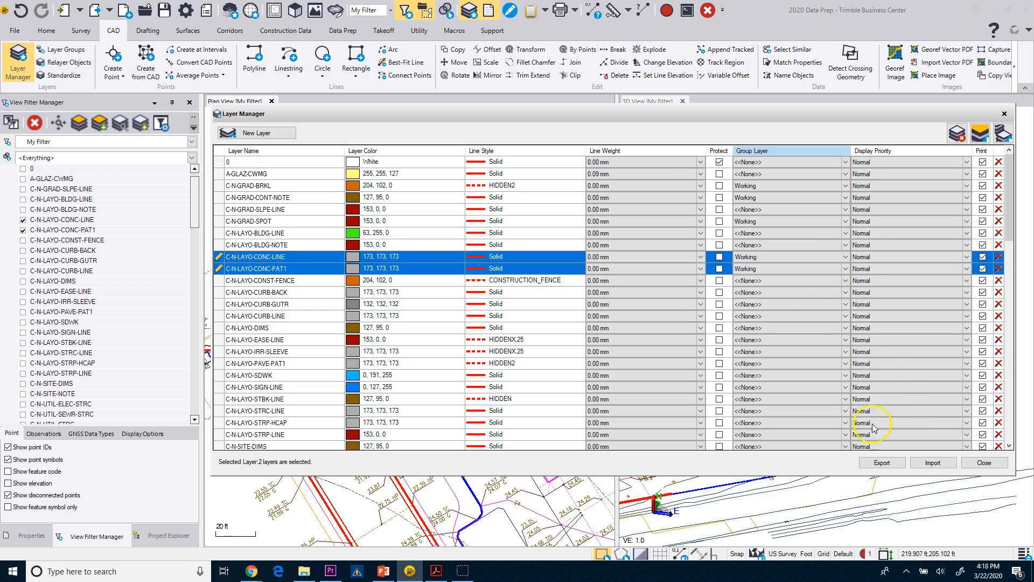
Assign the ELEV layer to the Working group and close the Layer Manager
scroll(301, 363, "down", 5)
scroll(318, 366, "down", 10)
left_click_drag(197, 216, 196, 237)
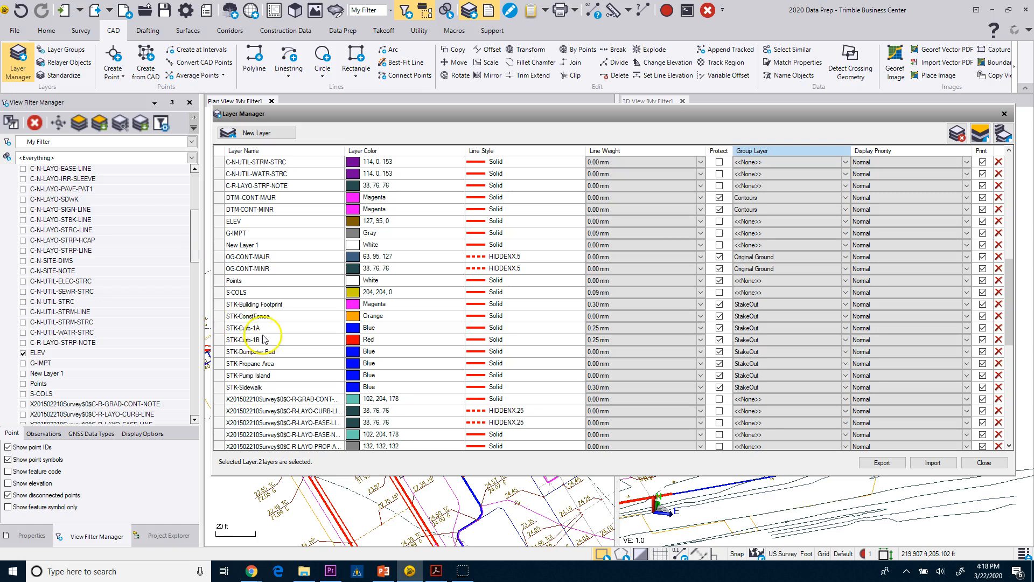
left_click(244, 221)
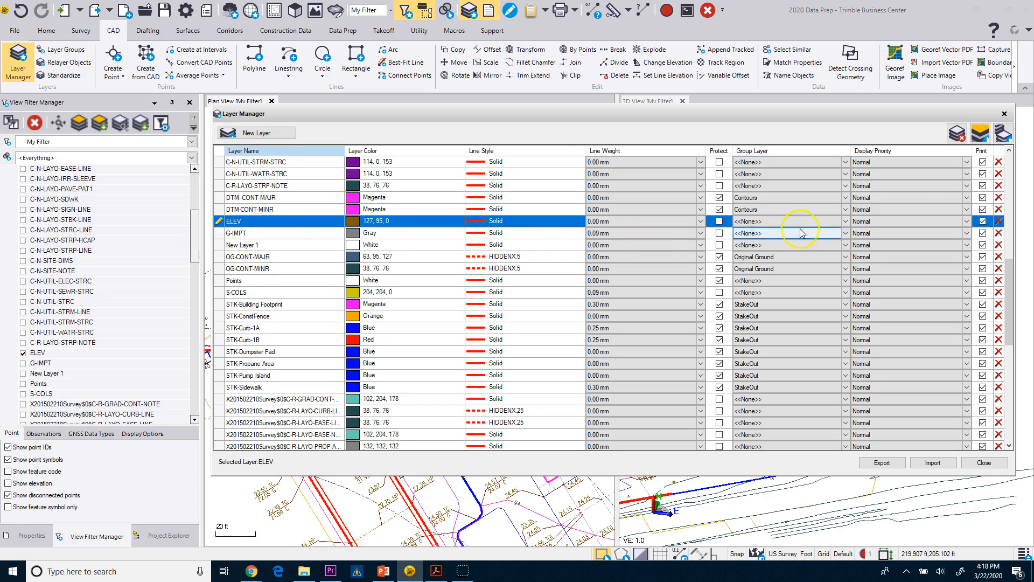
left_click(845, 222)
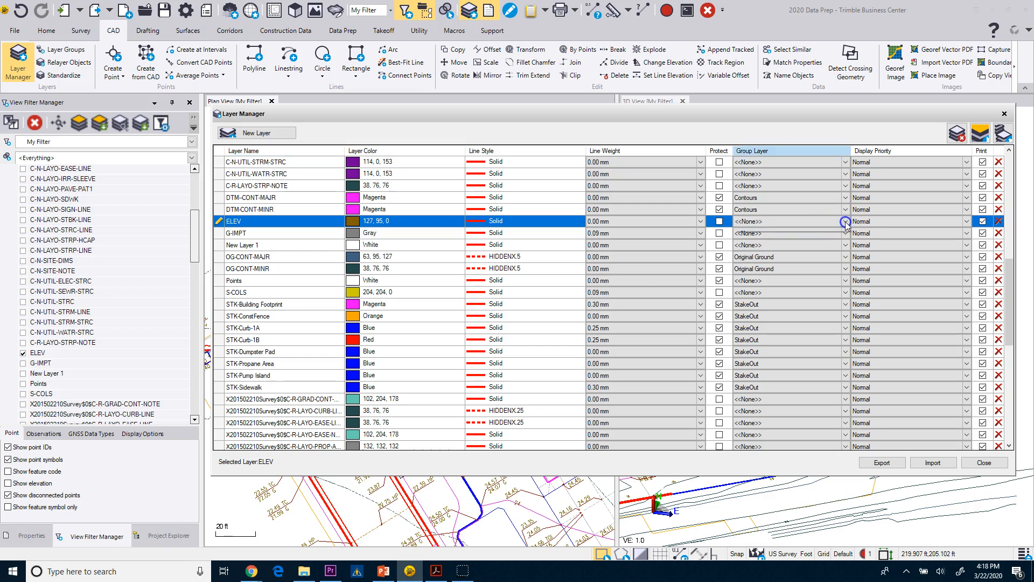
left_click(787, 262)
left_click(982, 464)
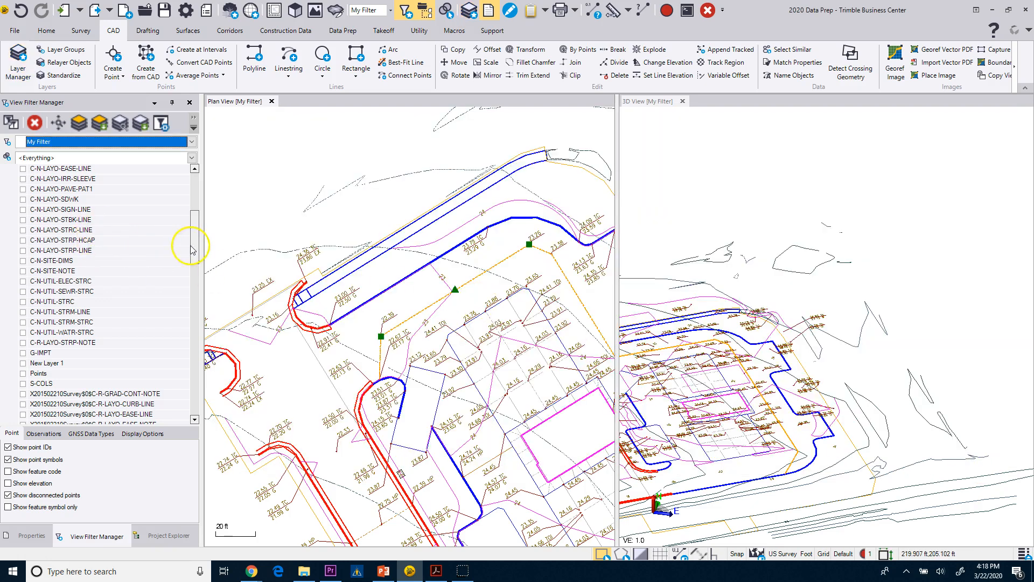
Collapse the Layers group in the View Filter Manager and expand the Working group to list its assigned layers
left_click_drag(195, 242, 196, 204)
left_click(5, 170)
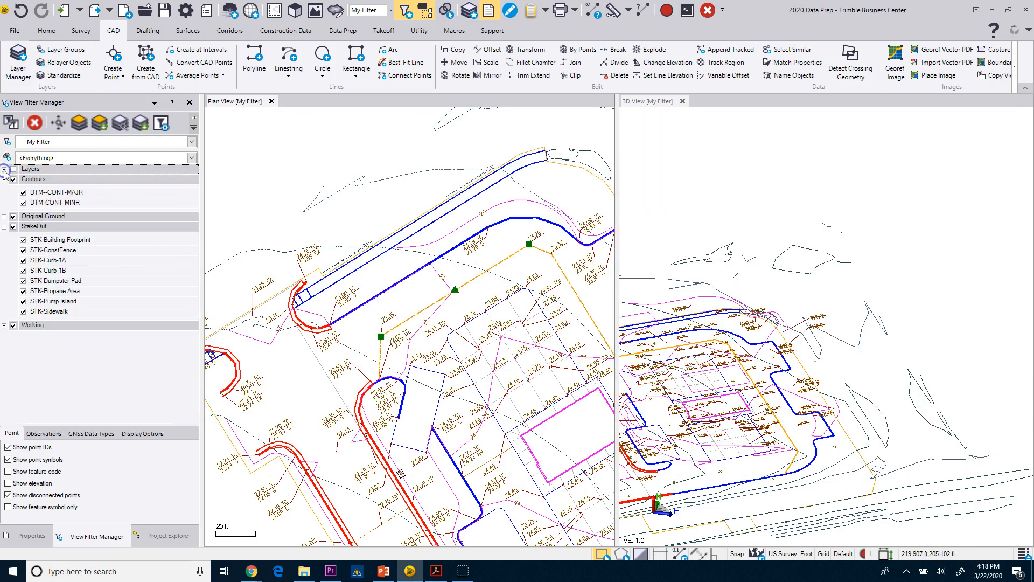
left_click(4, 325)
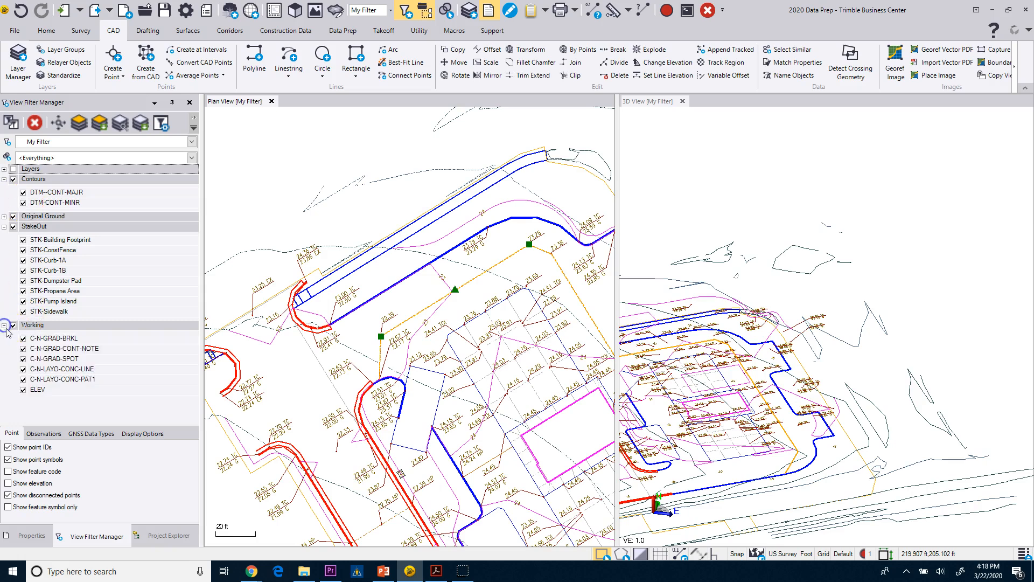
Deselect the line currently selected in the plan view
scroll(393, 396, "down", 4)
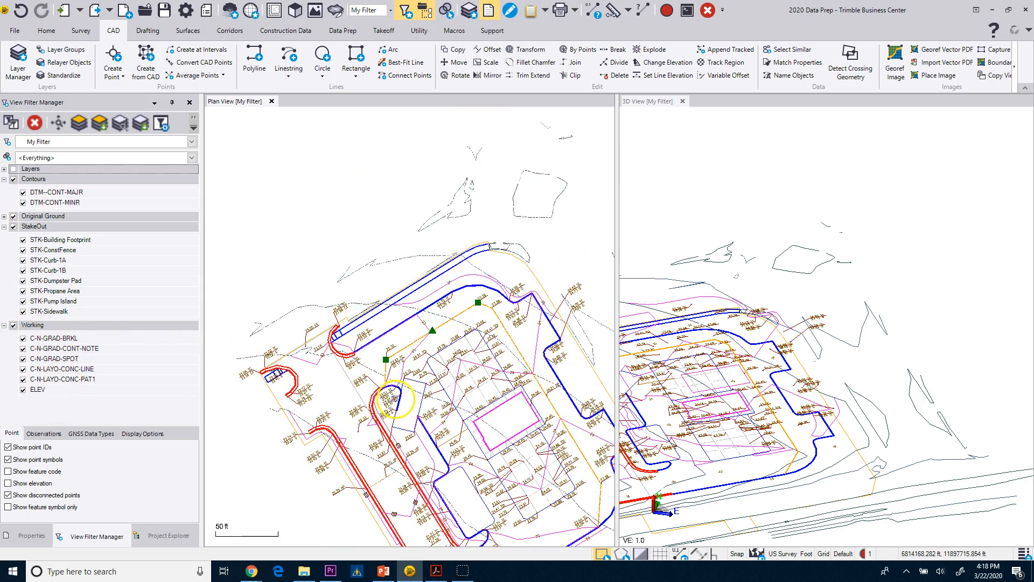
left_click(300, 200)
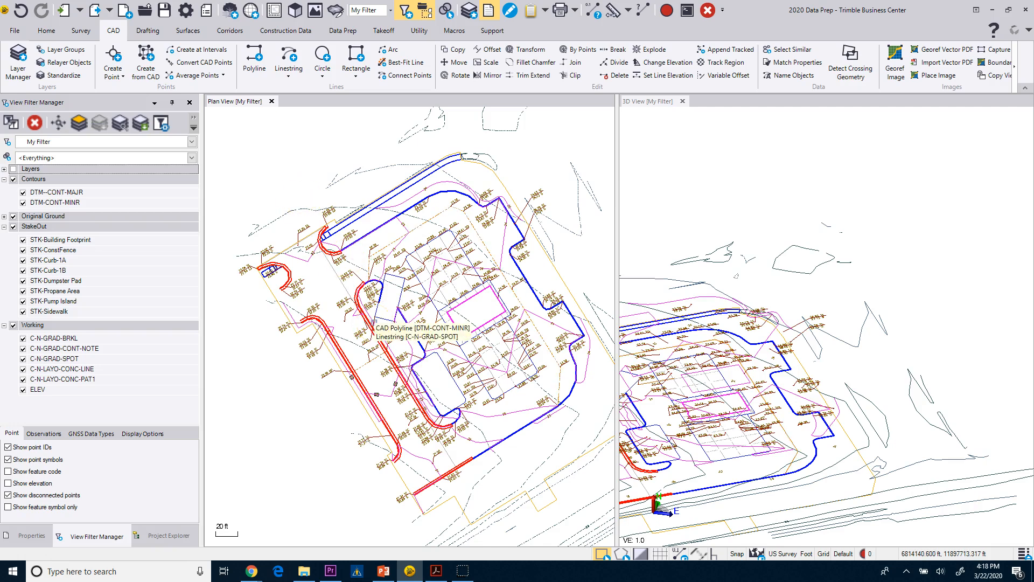
left_click(374, 336)
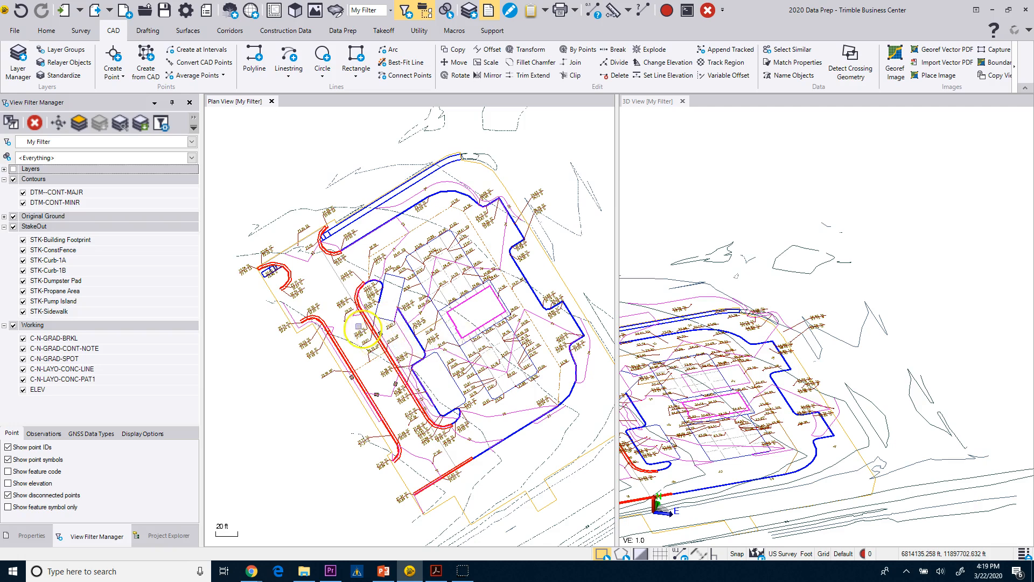
left_click(311, 242)
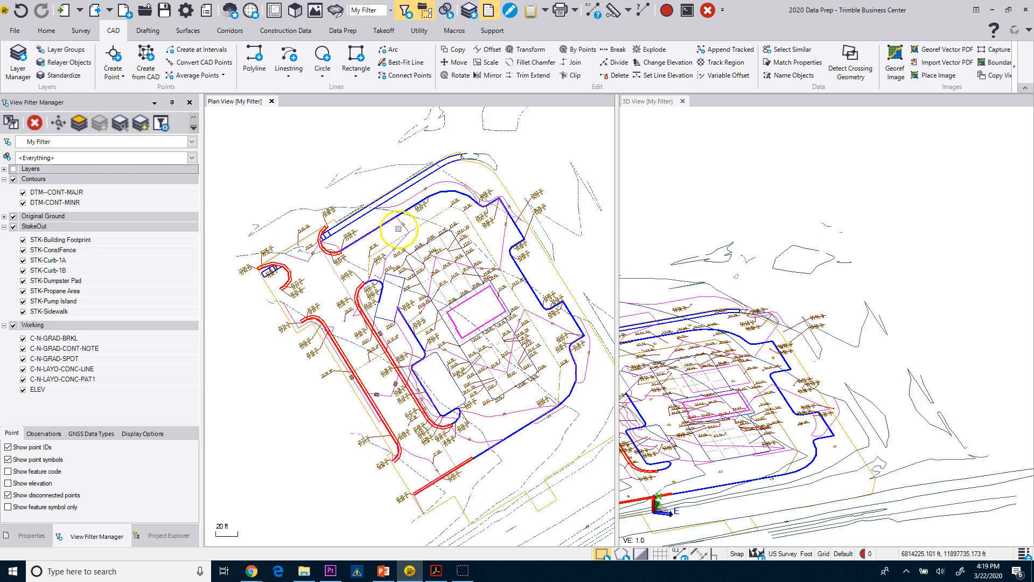